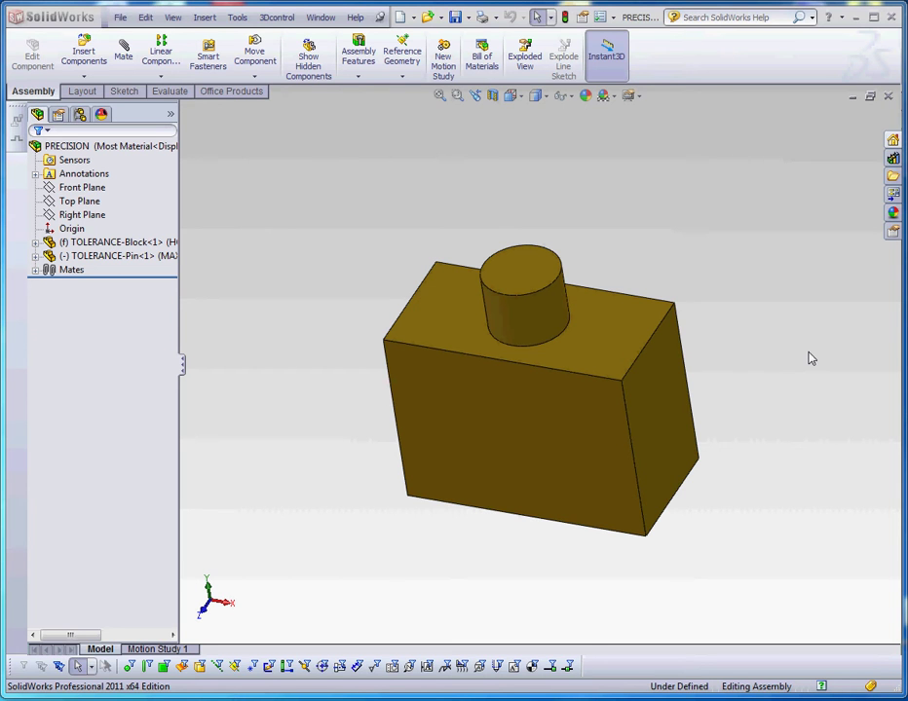
- Reposition the pin's .625/.620 diameter dimension, then lift the pin out of the hole
click(533, 314)
scroll(443, 493, down, 3)
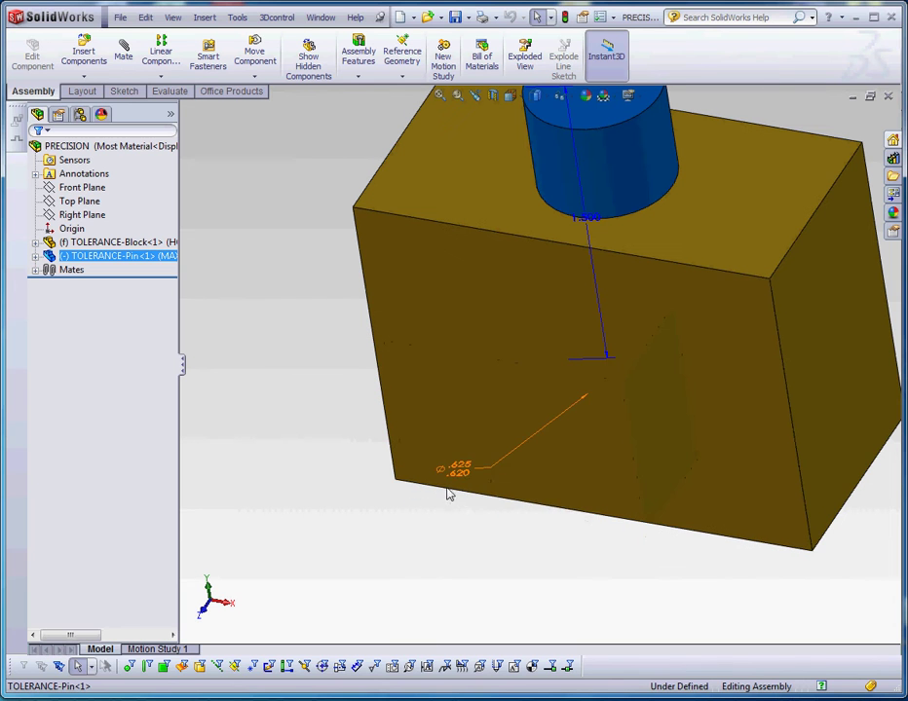
drag(464, 481, 458, 339)
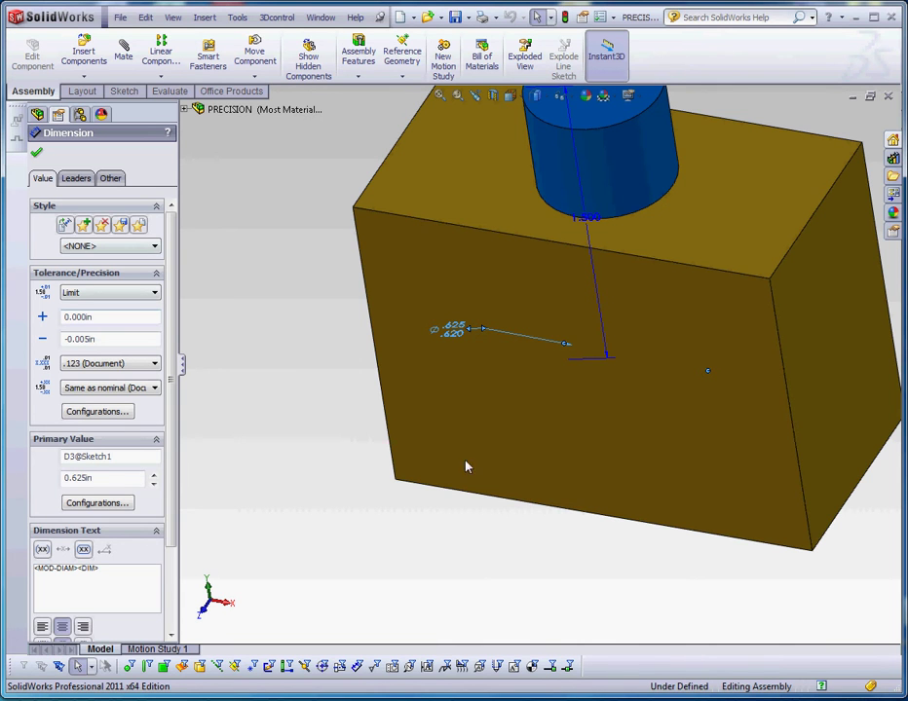
click(561, 551)
scroll(585, 399, up, 3)
drag(587, 255, 509, 173)
- Move the hole's .630/.625 limit dimension below the block edge
click(563, 257)
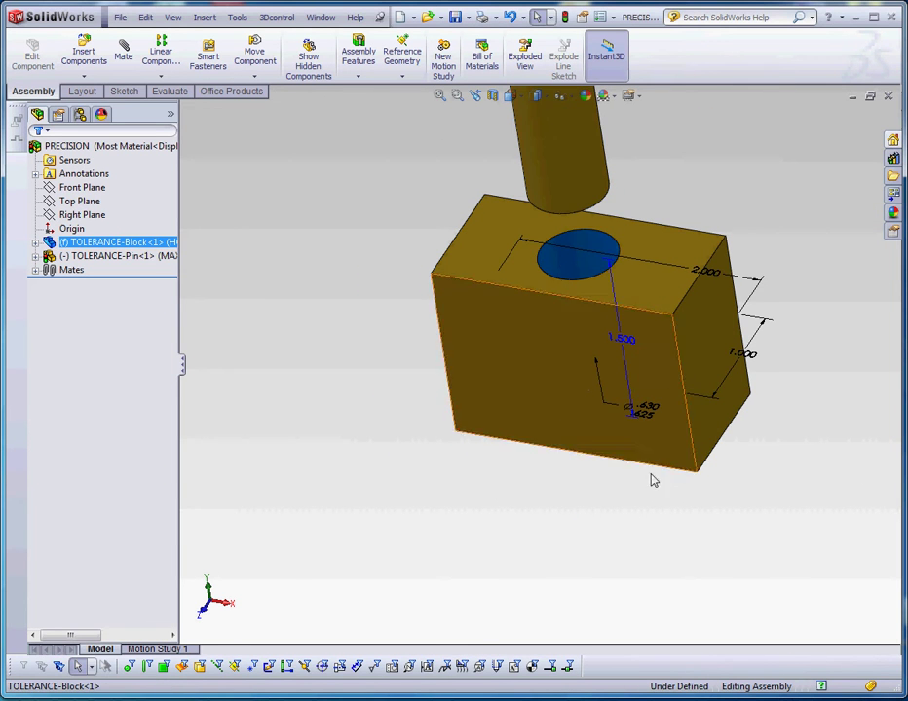
drag(649, 422, 641, 449)
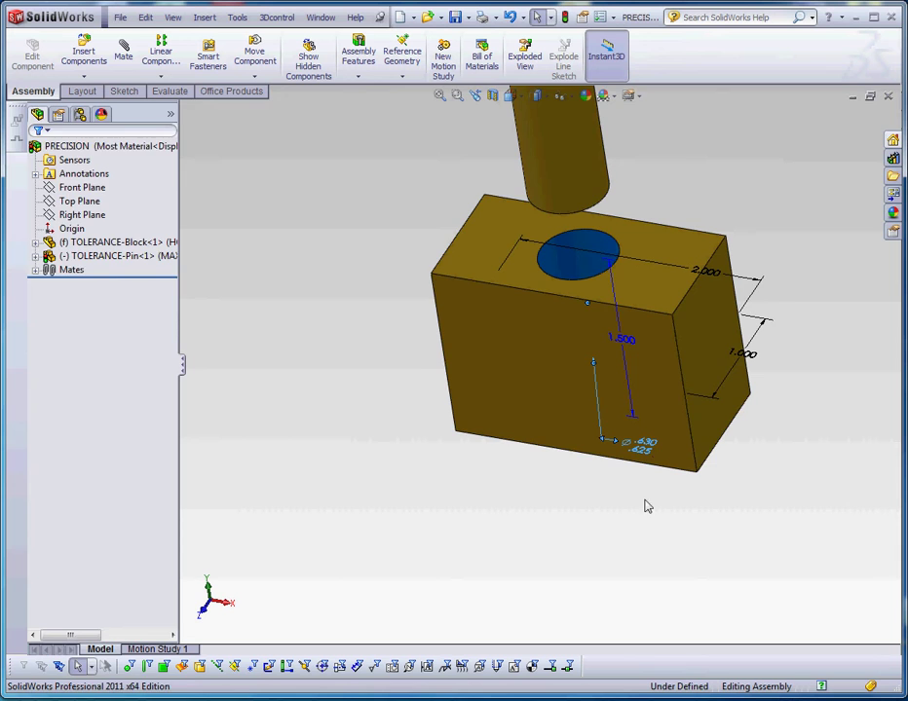
scroll(635, 462, down, 3)
scroll(614, 473, up, 2)
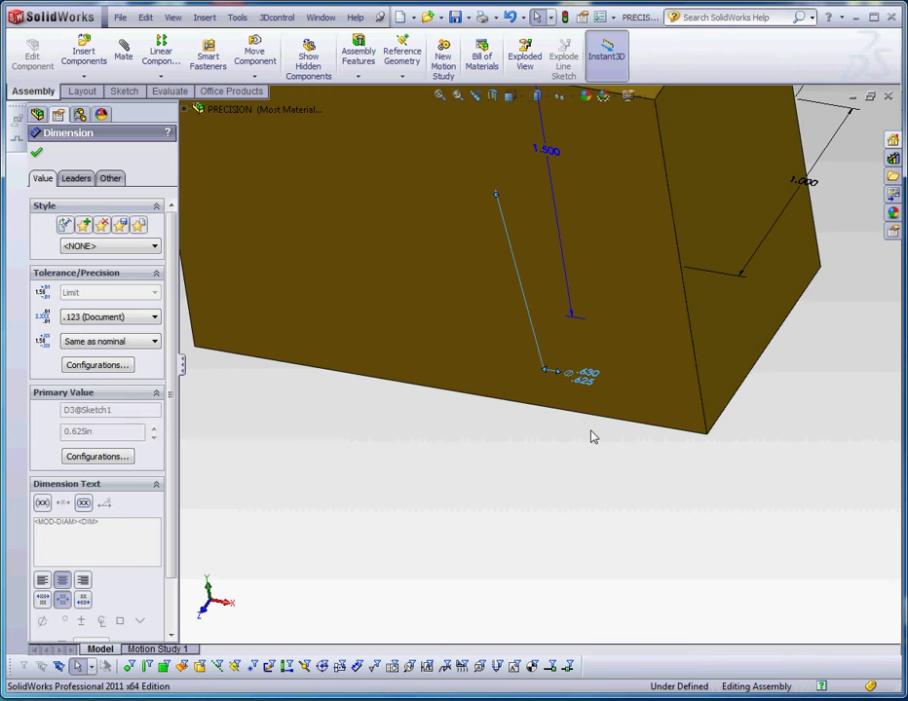
scroll(591, 437, up, 5)
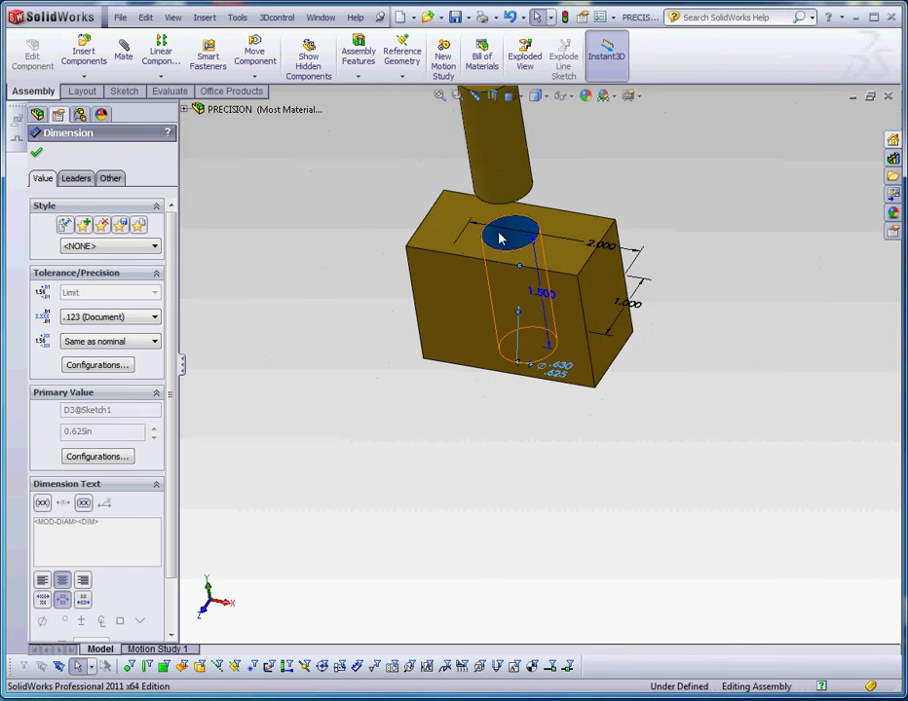
scroll(501, 237, down, 1)
click(655, 180)
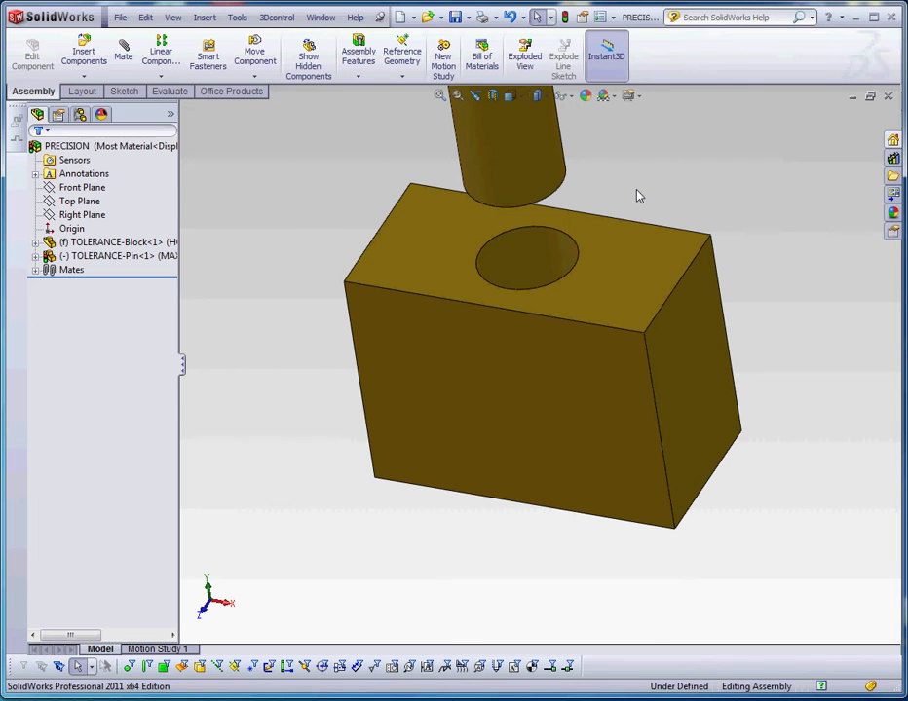
- Slide the pin down into the block's hole and orbit to view the hole
scroll(566, 270, up, 3)
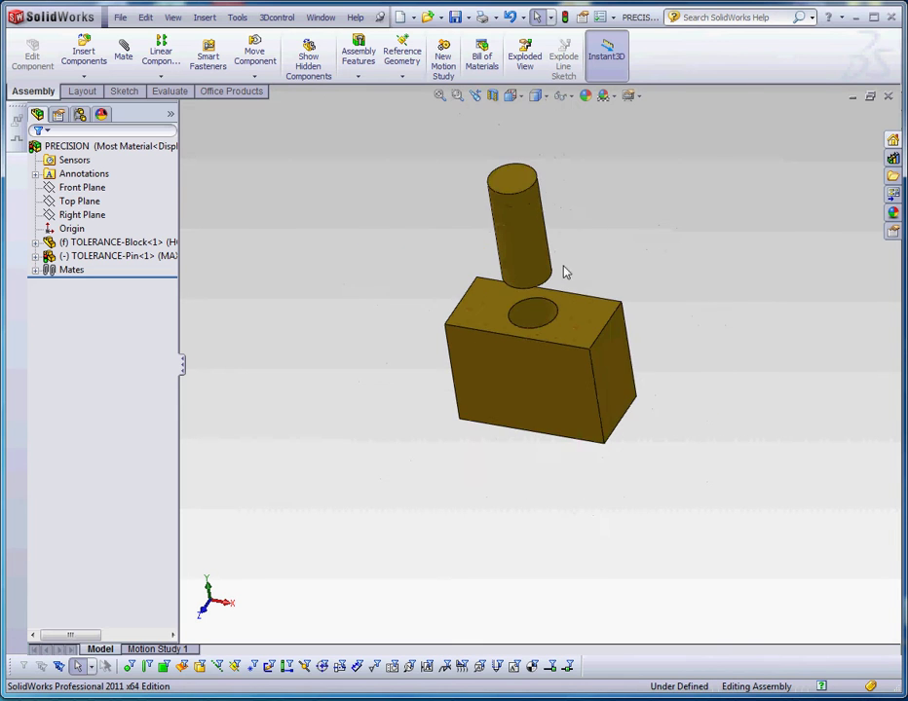
scroll(529, 252, down, 5)
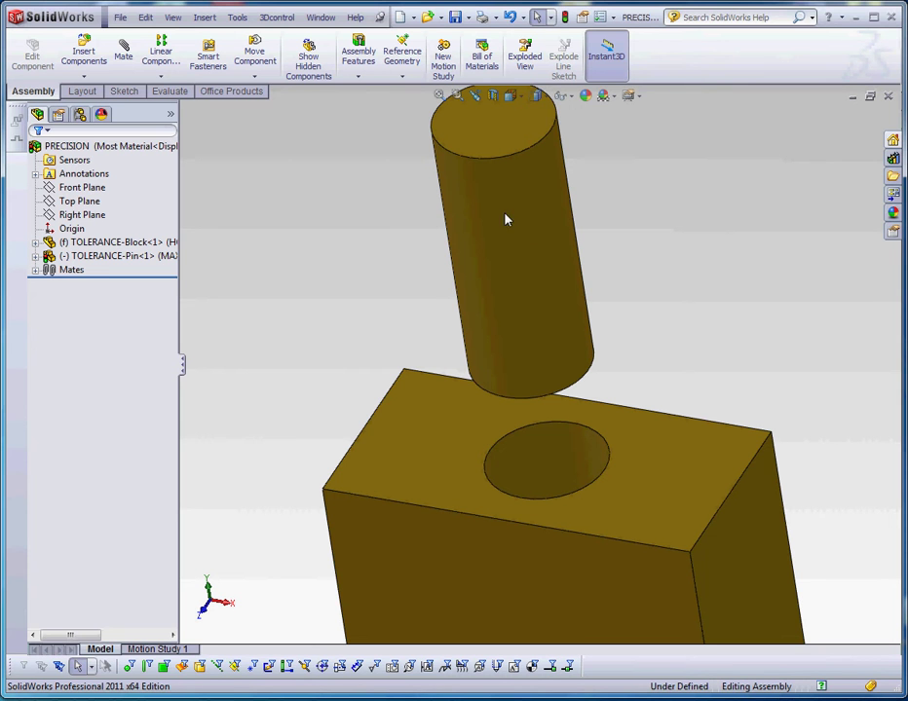
drag(565, 360, 611, 606)
click(696, 342)
middle_drag(659, 285, 582, 440)
- Pull the pin back up out of the hole and adjust the view
drag(513, 377, 443, 60)
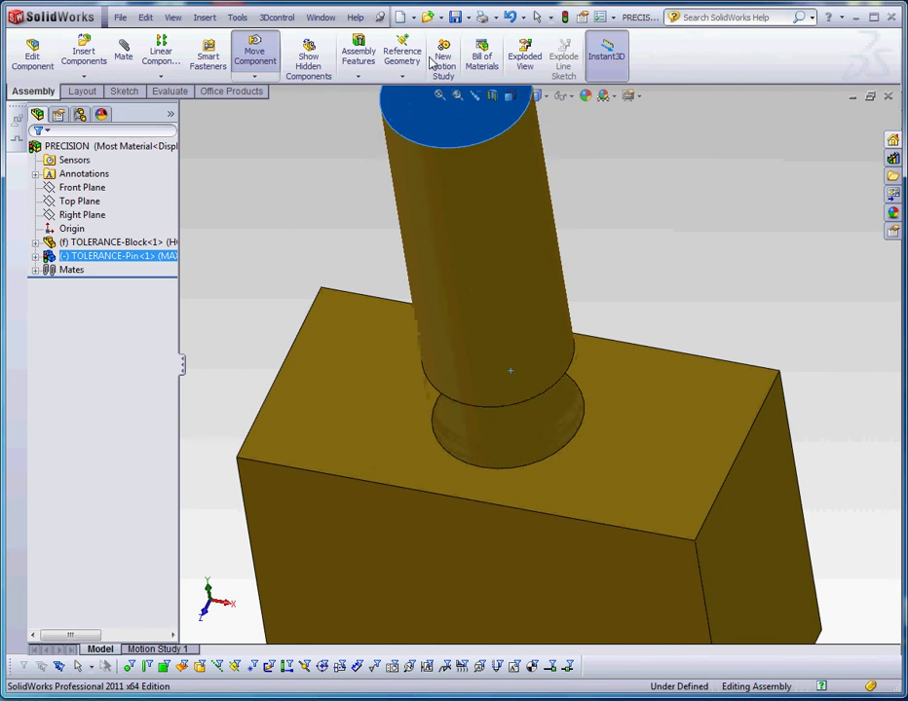
click(677, 276)
middle_drag(649, 399, 515, 613)
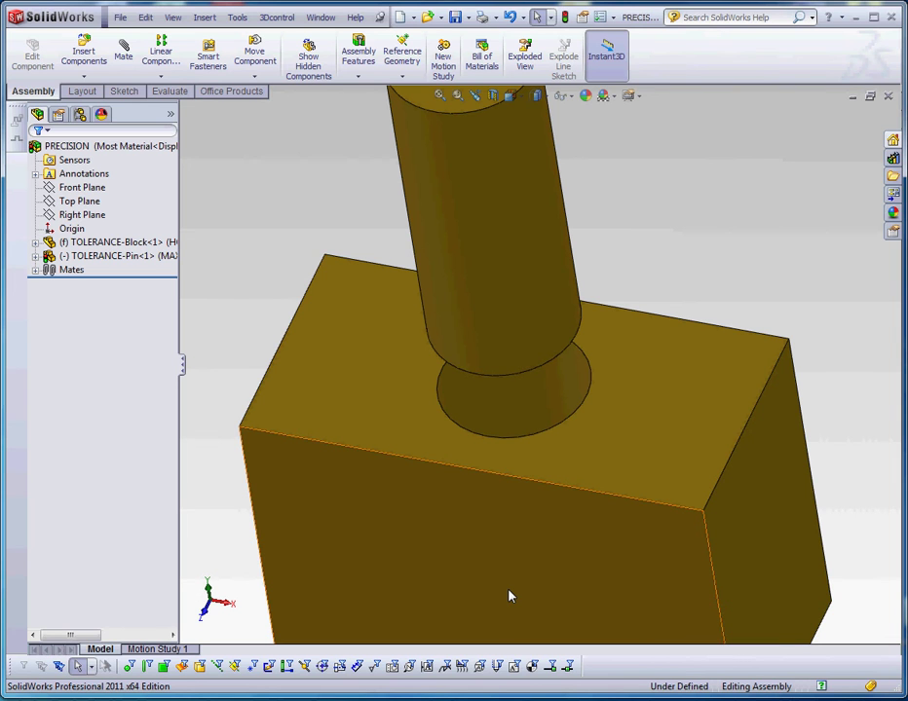
scroll(509, 596, up, 5)
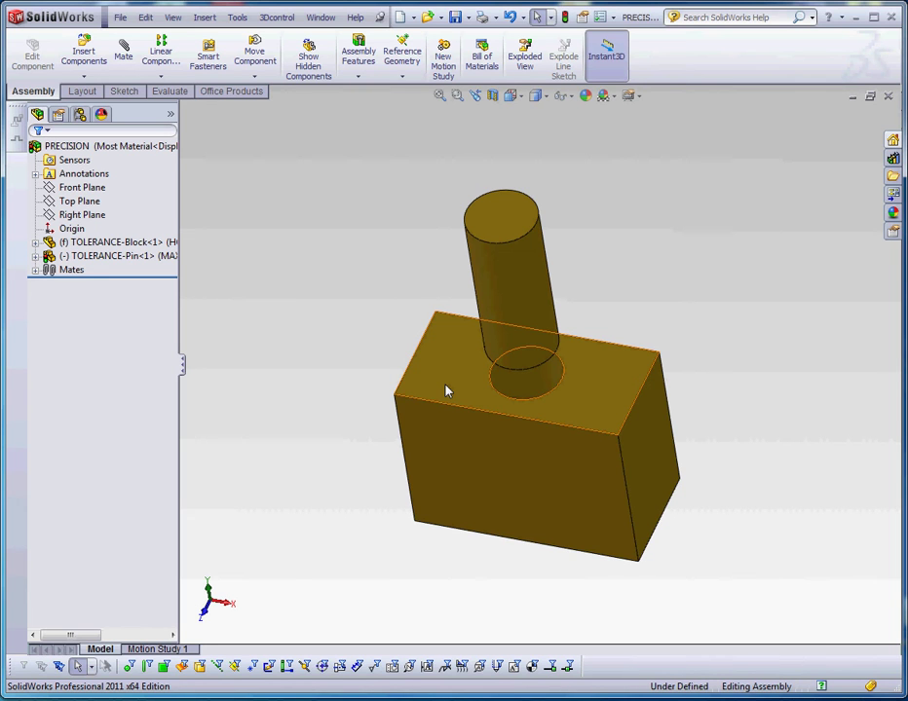
scroll(523, 385, down, 3)
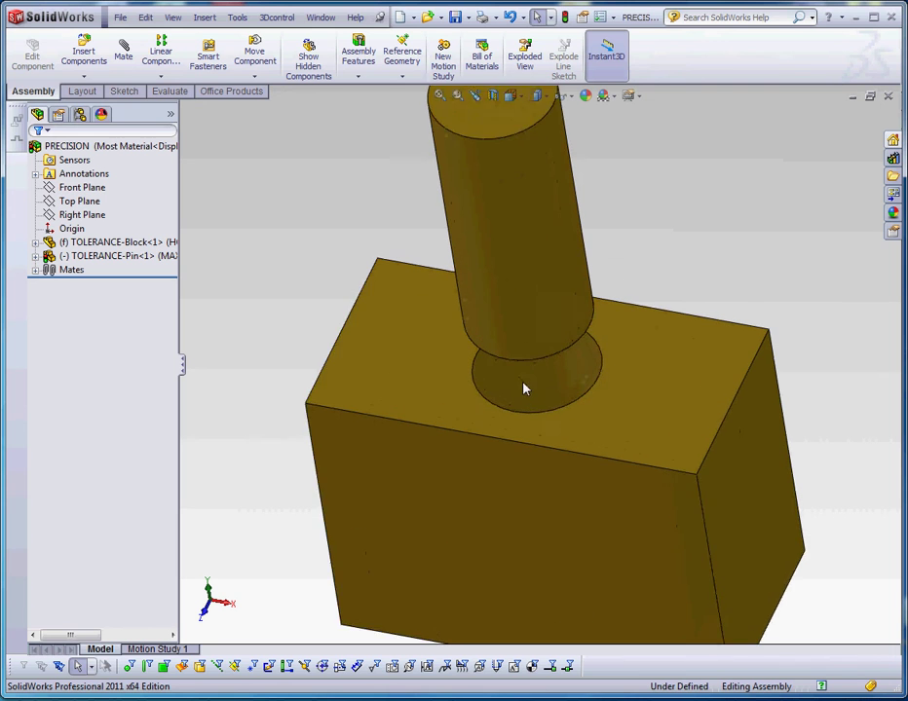
click(529, 389)
scroll(585, 541, up, 3)
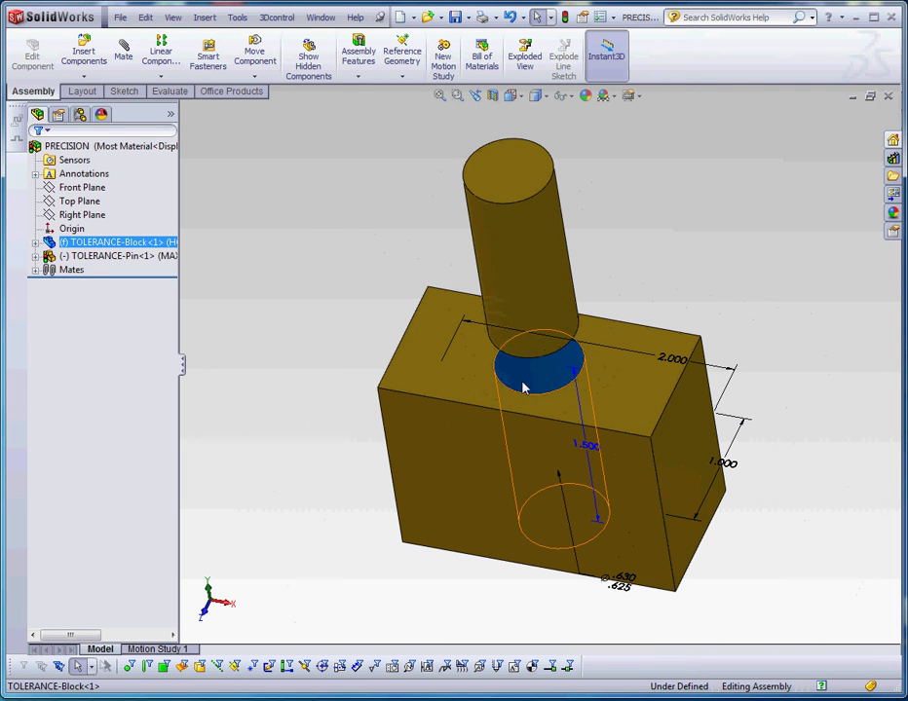
scroll(614, 591, down, 2)
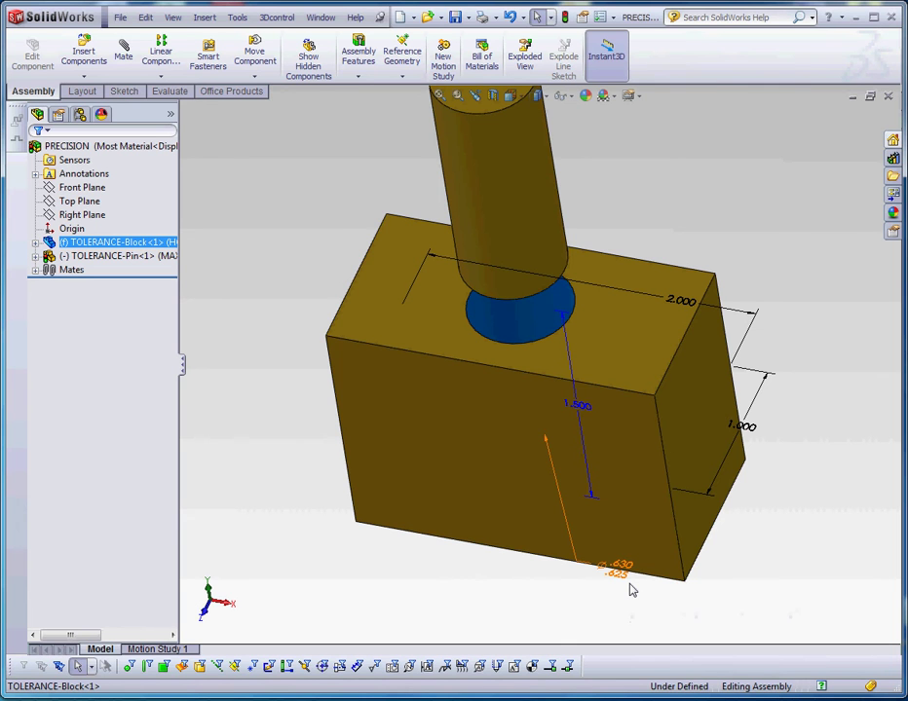
scroll(584, 419, up, 4)
click(586, 251)
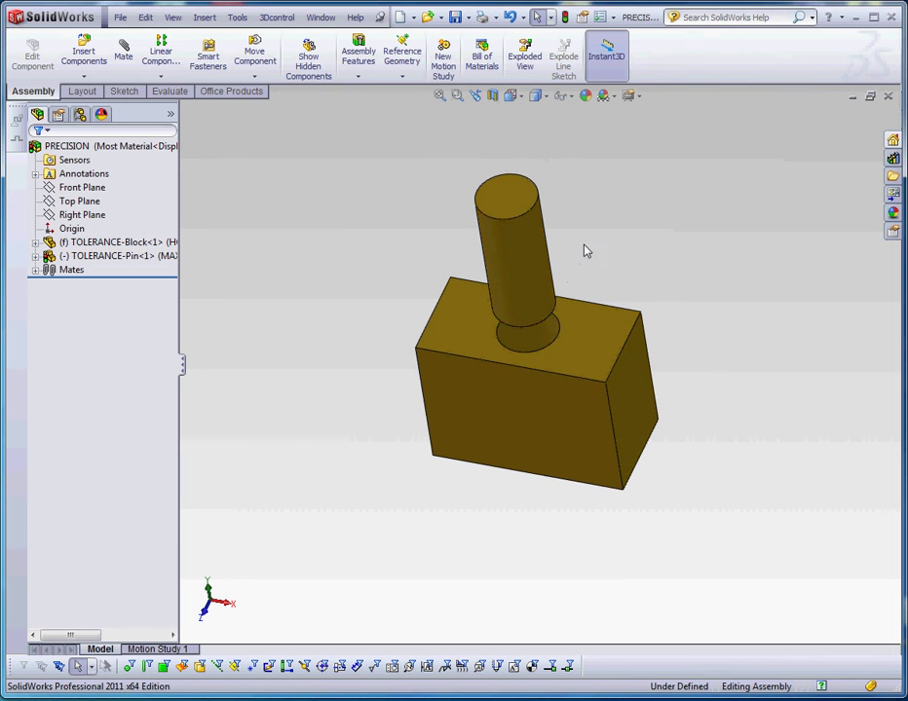
click(535, 259)
scroll(533, 251, down, 2)
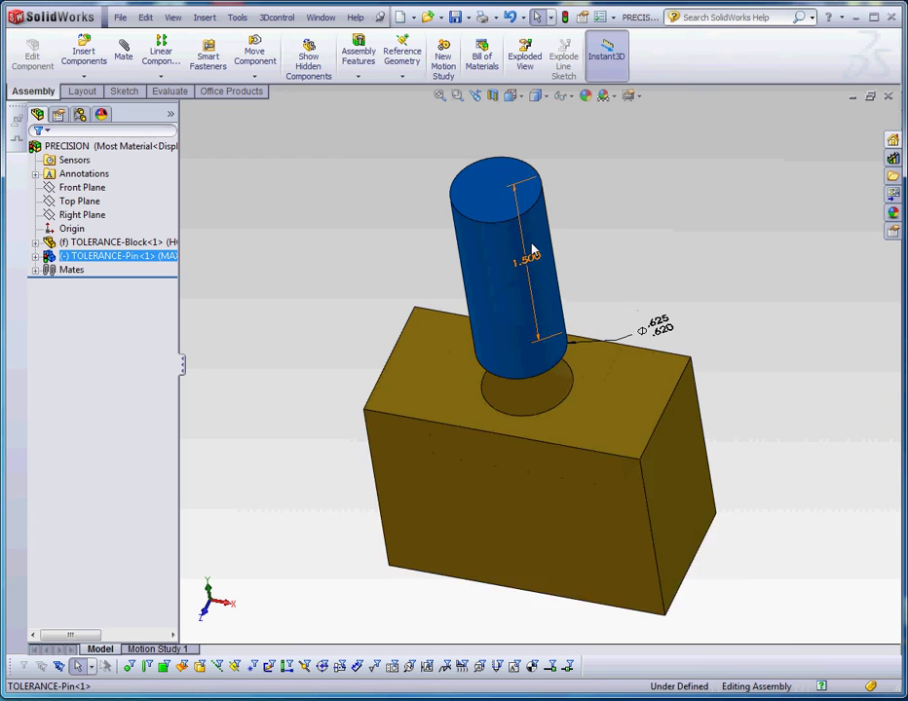
scroll(533, 250, down, 2)
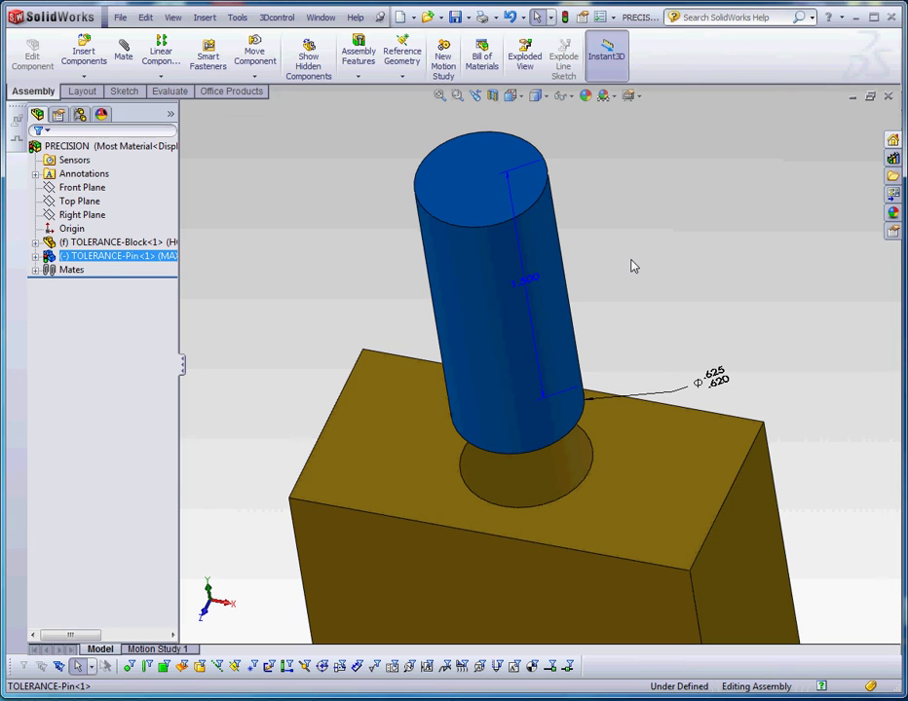
- Activate the Least Material configuration and push the pin down into the block
click(754, 247)
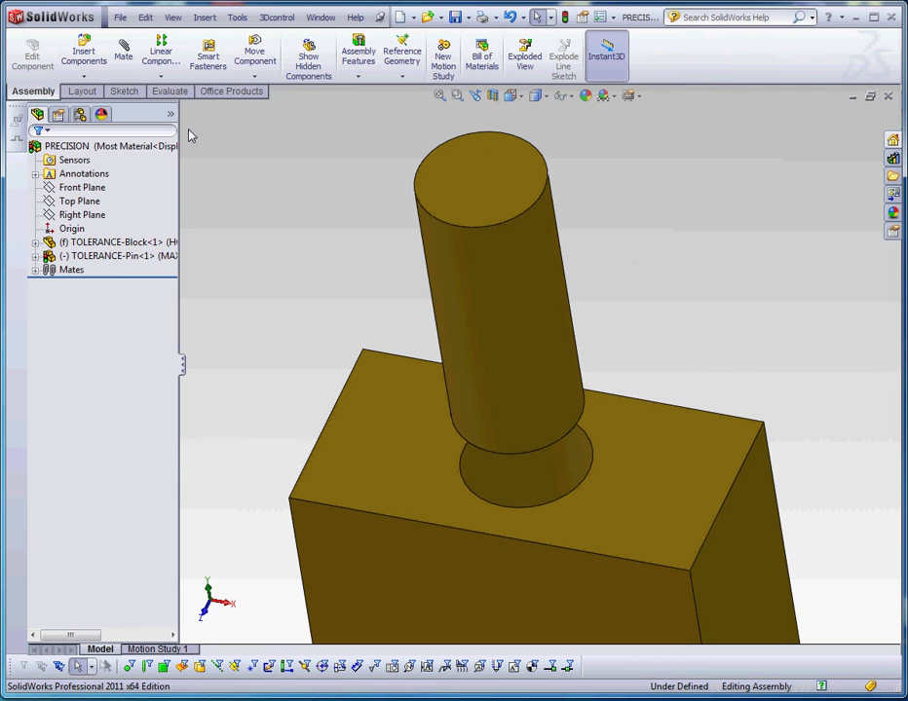
click(80, 115)
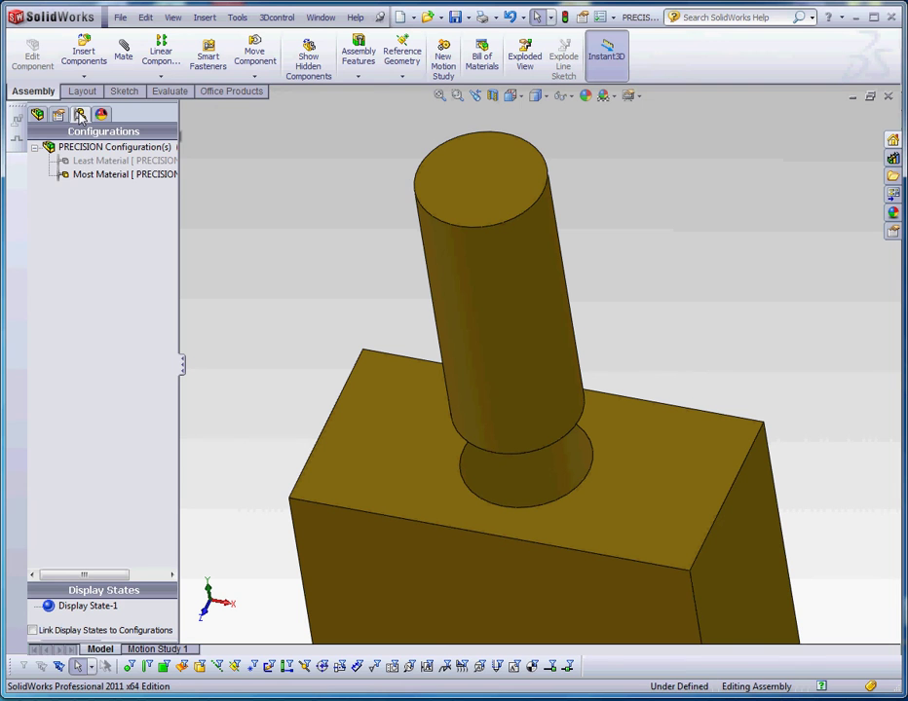
double_click(97, 162)
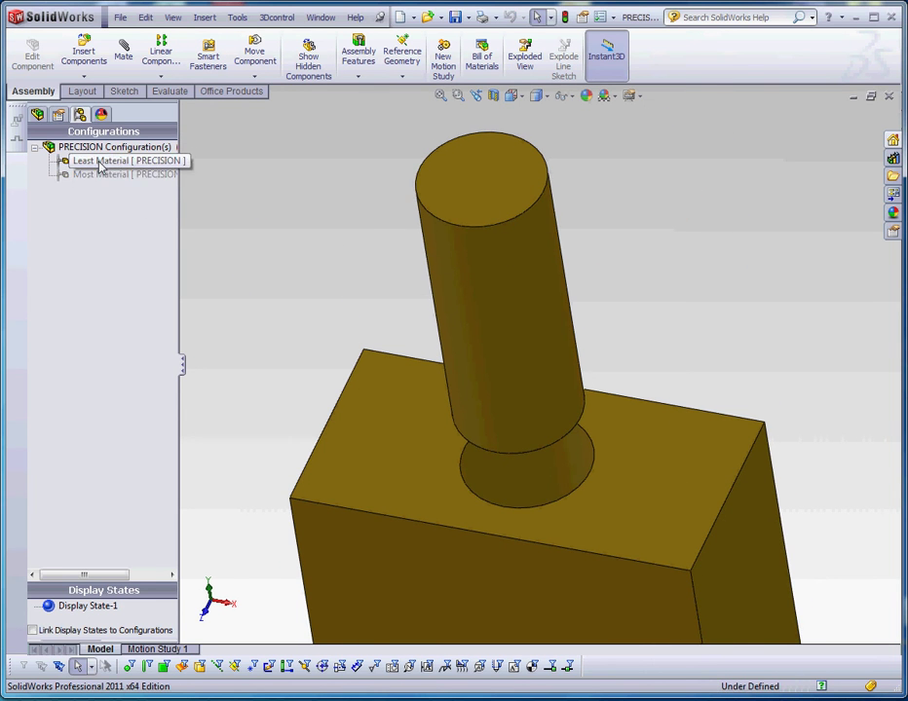
drag(510, 205, 553, 460)
- View the block's top face normal-to and zoom in on the clearance ring around the pin
click(640, 408)
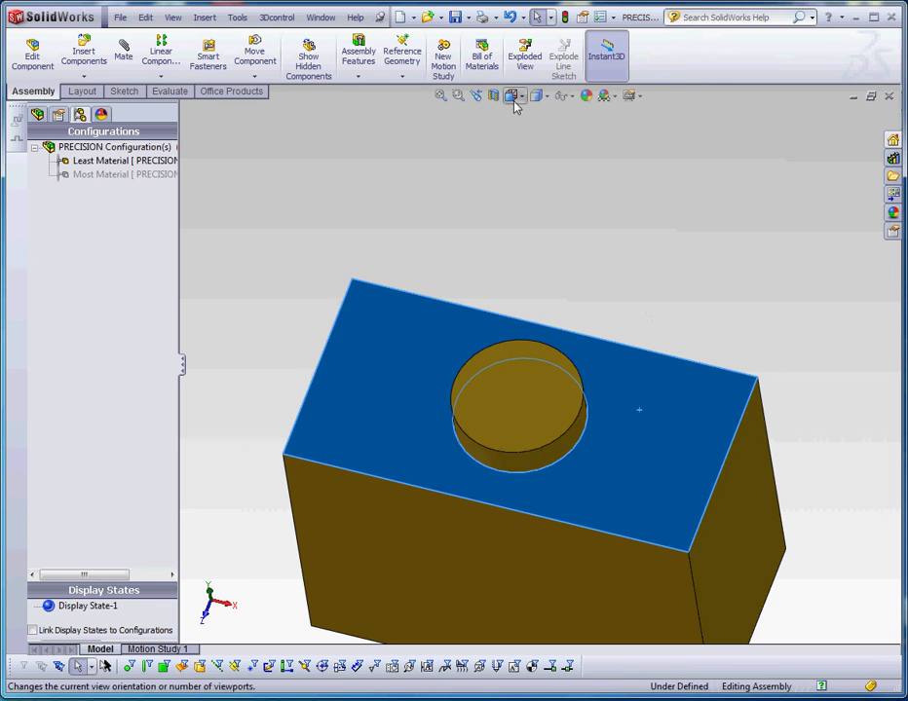
key(ctrl+8)
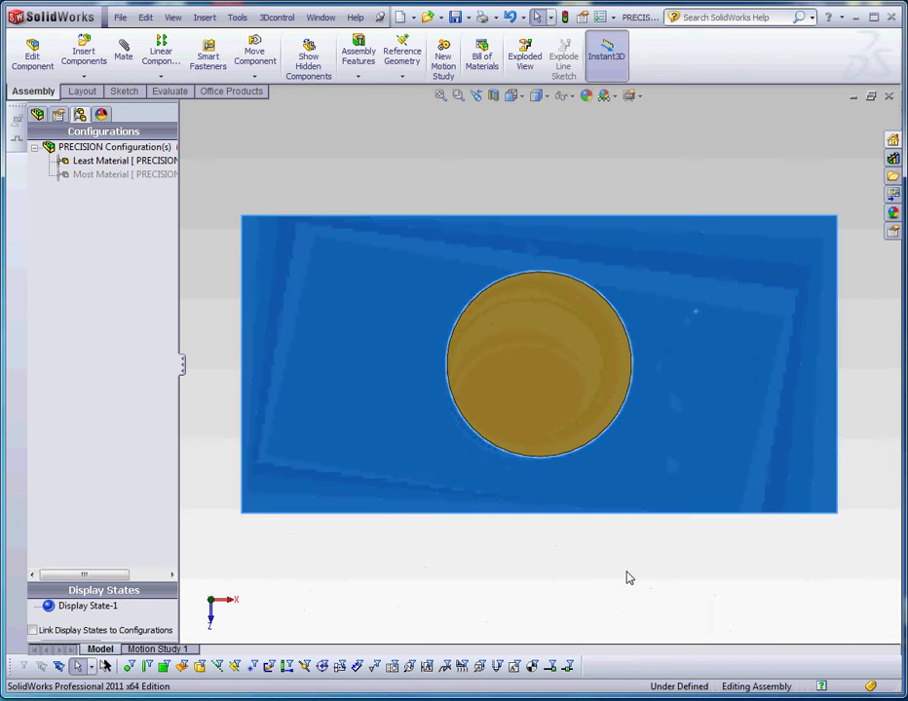
click(627, 578)
scroll(523, 284, down, 5)
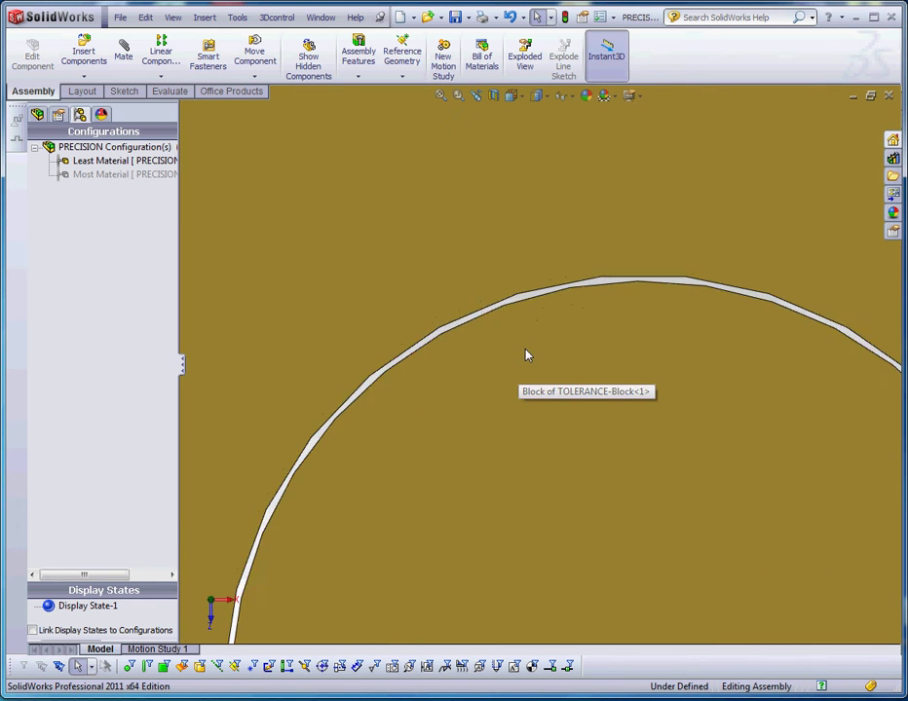
scroll(454, 251, up, 5)
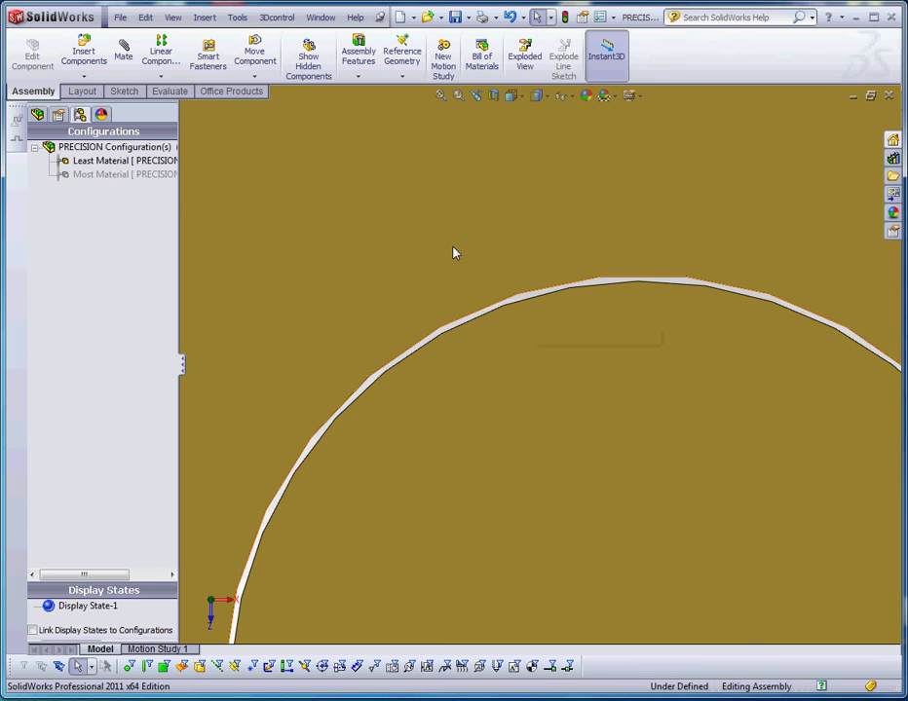
scroll(589, 374, down, 2)
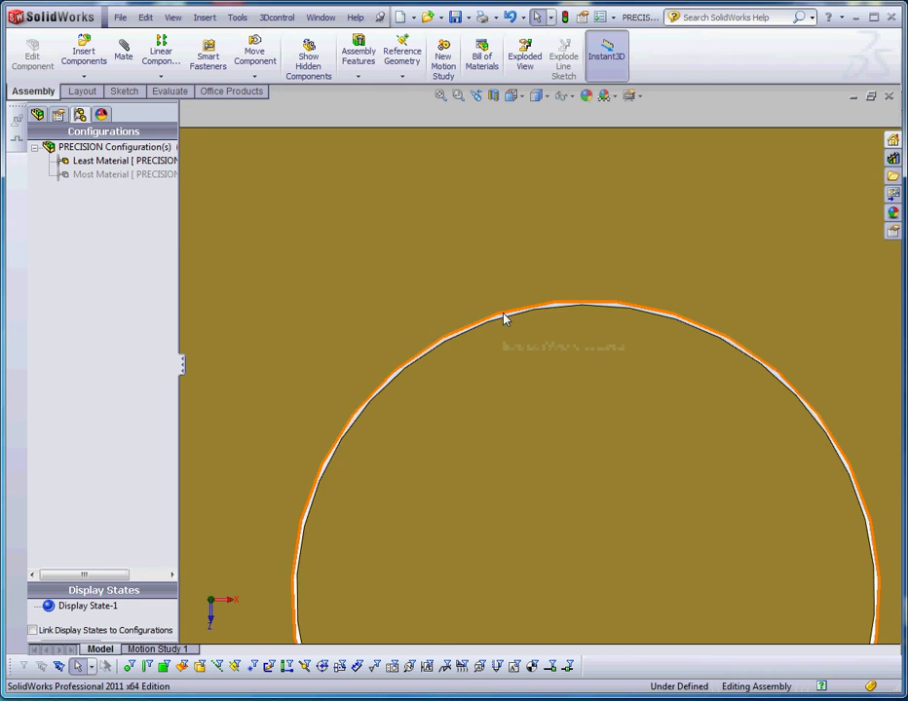
scroll(561, 378, up, 5)
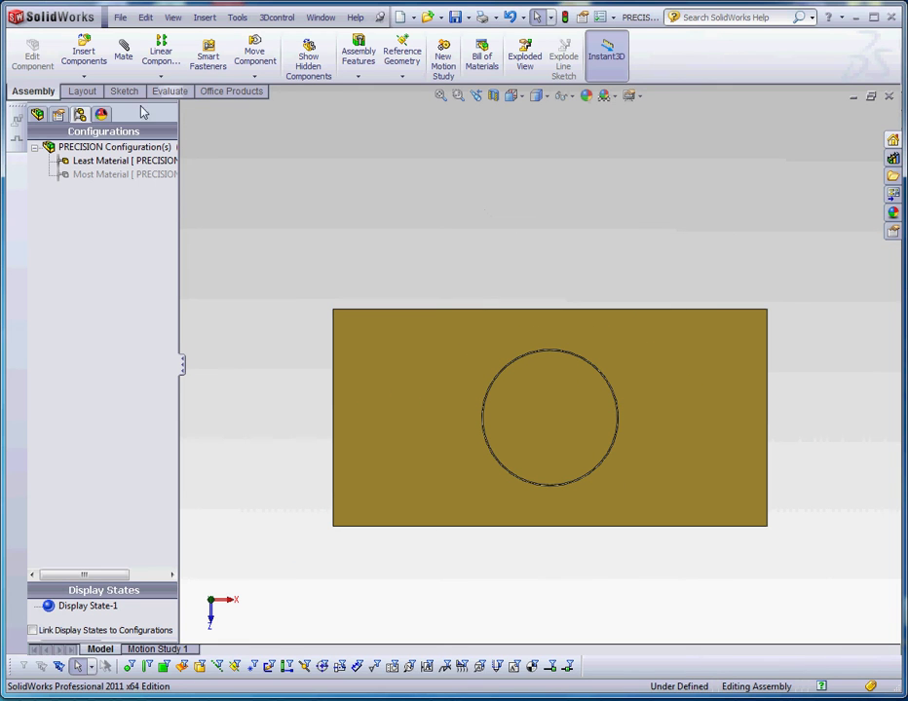
- Activate Most Material, zoom to confirm the pin fills the hole, and apply a section view
double_click(108, 176)
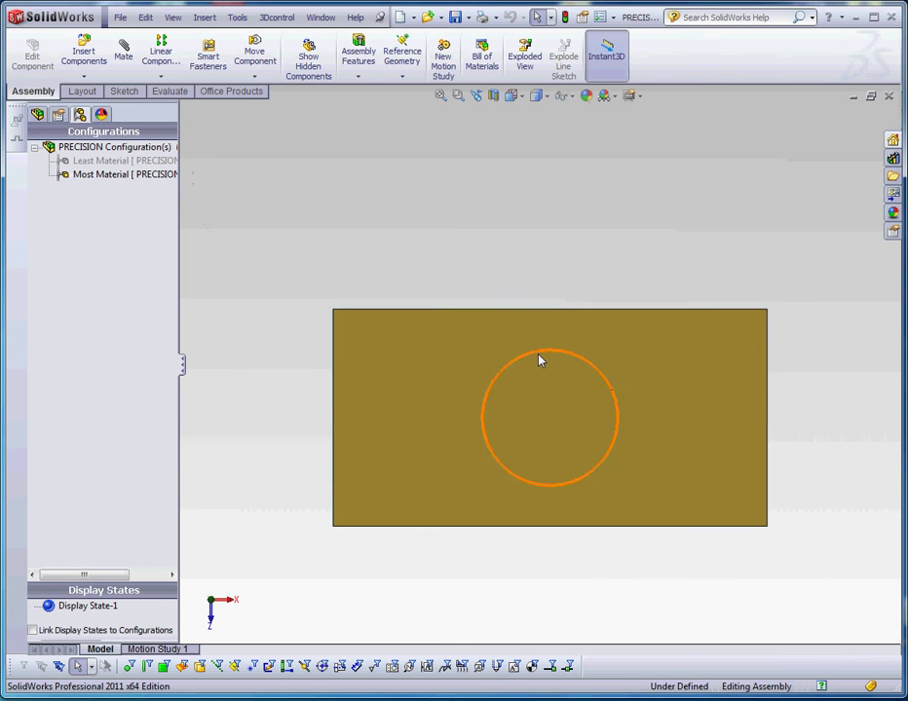
scroll(561, 357, down, 10)
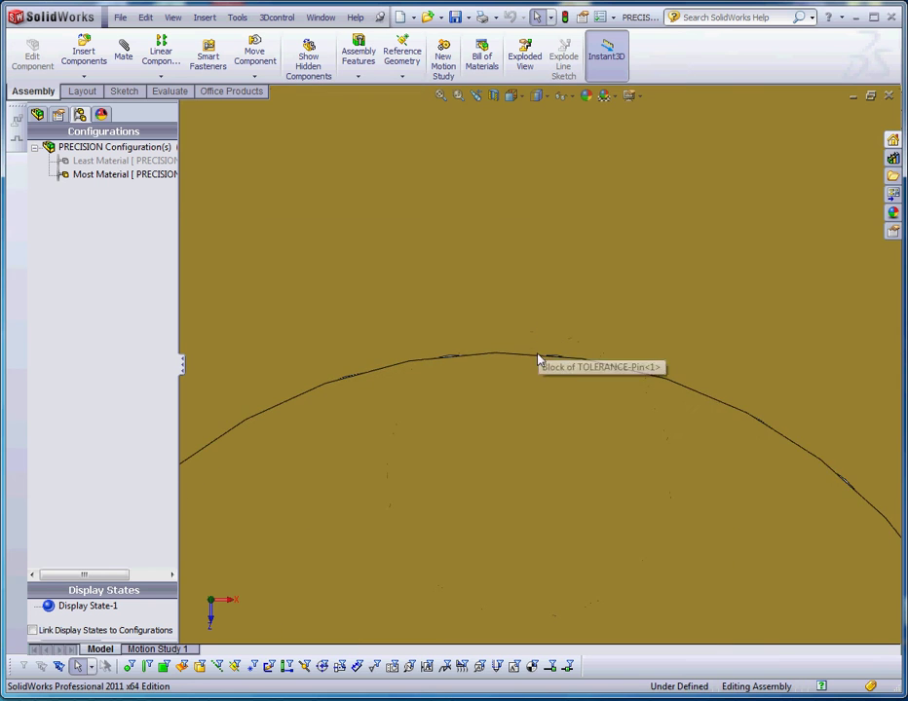
scroll(493, 382, down, 6)
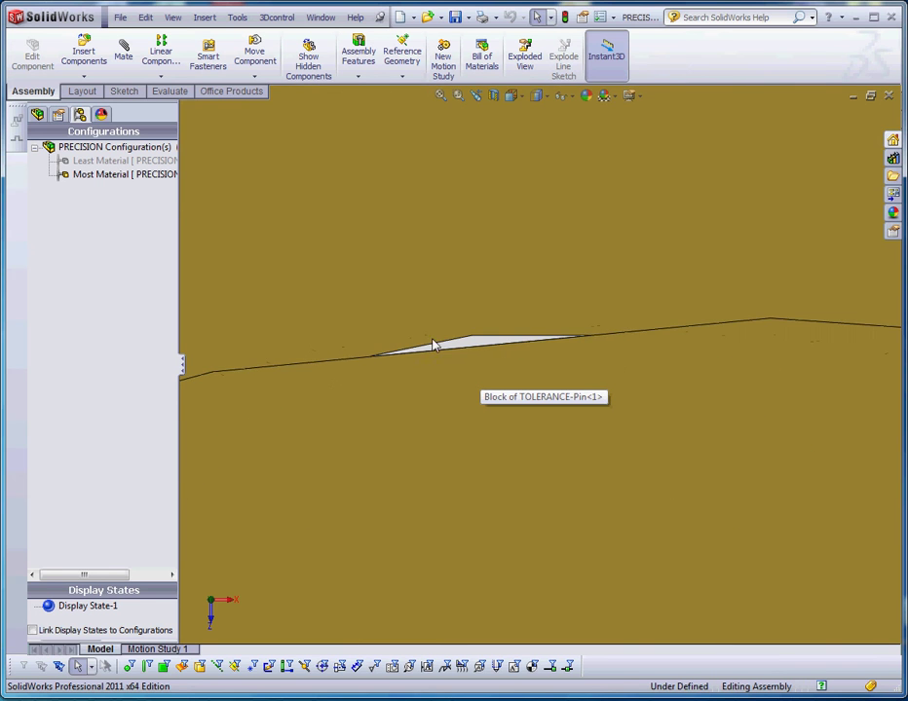
scroll(466, 357, up, 5)
scroll(559, 385, down, 3)
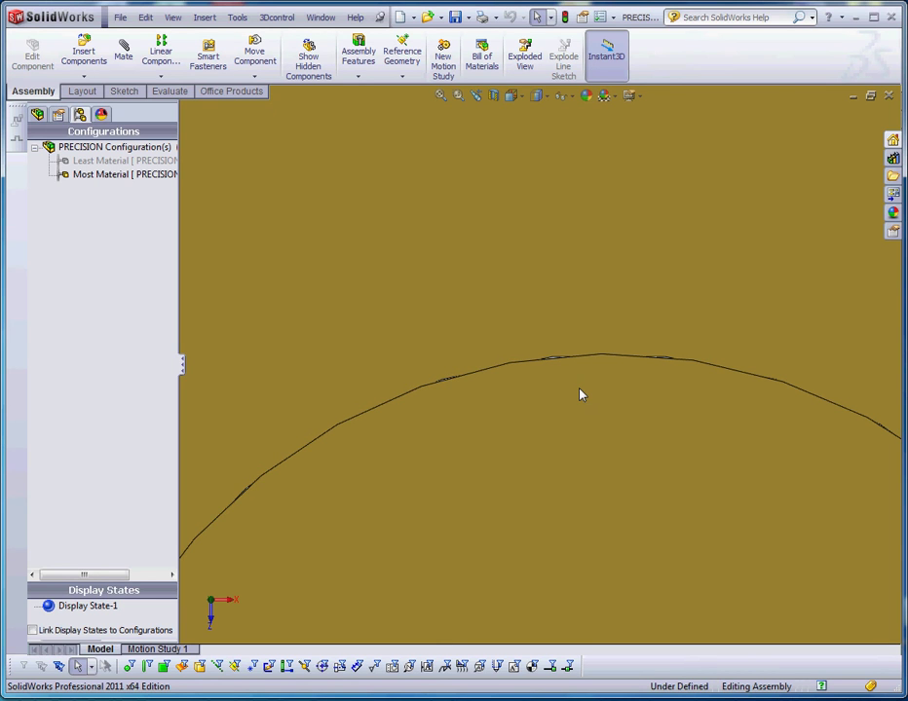
scroll(600, 424, up, 5)
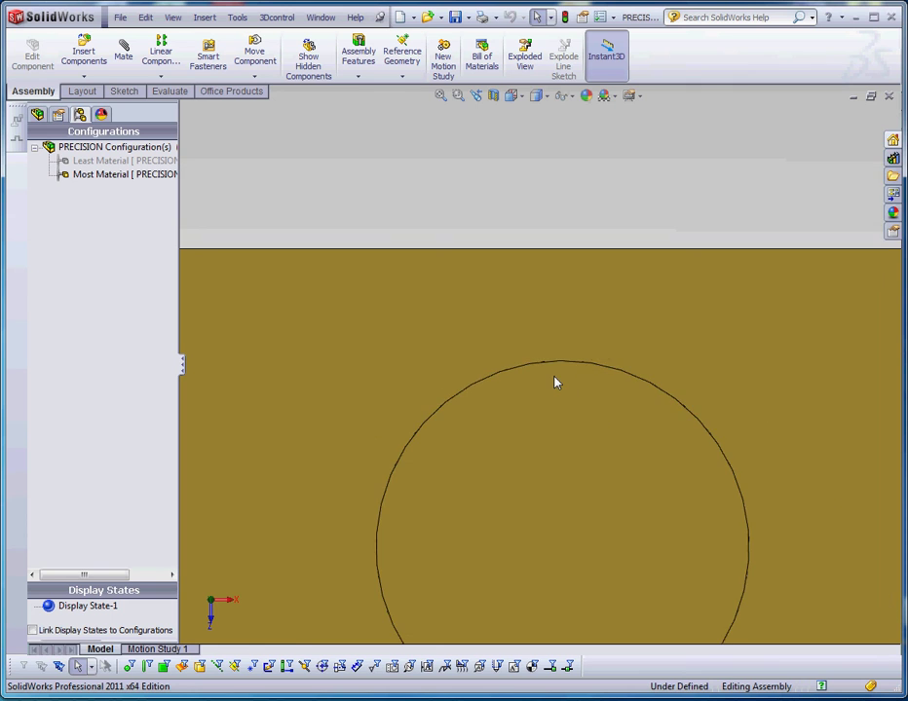
scroll(555, 382, down, 2)
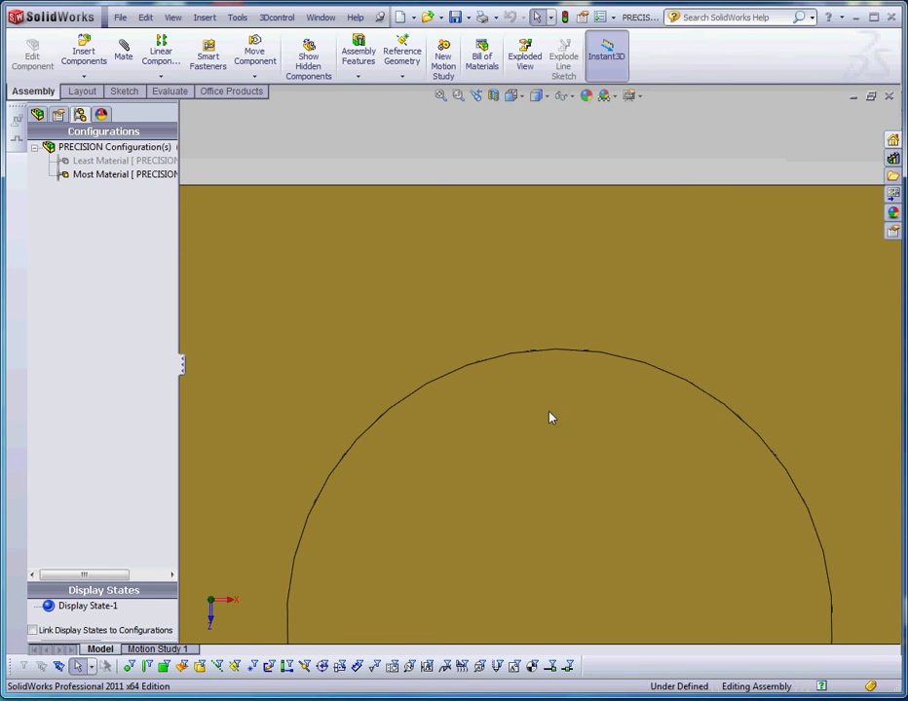
scroll(552, 418, up, 7)
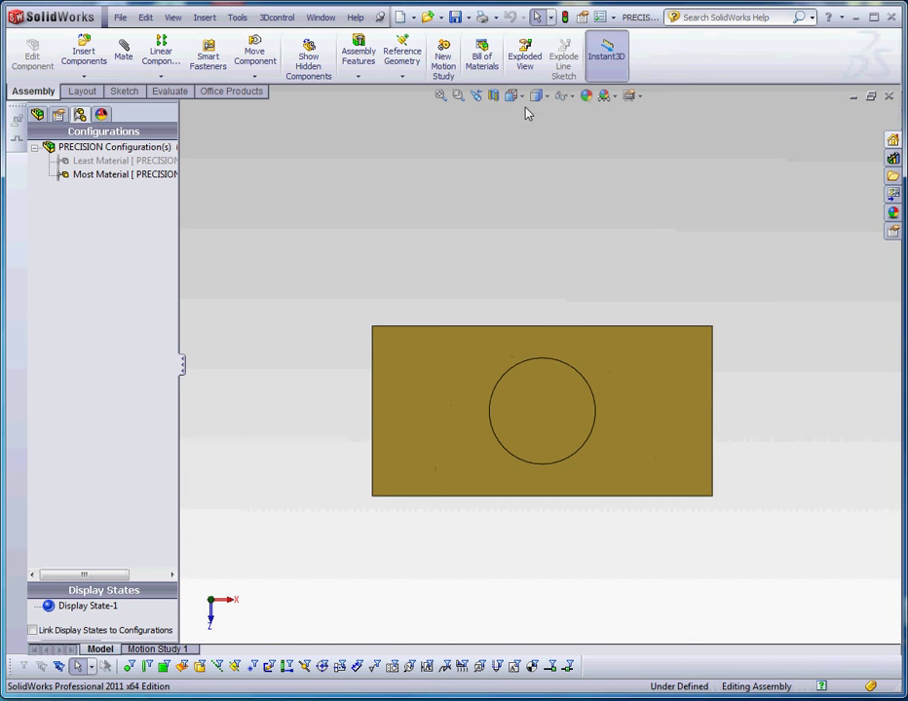
click(495, 96)
- Orbit the cut model to a tilted angle and close the section view
middle_drag(550, 523, 541, 332)
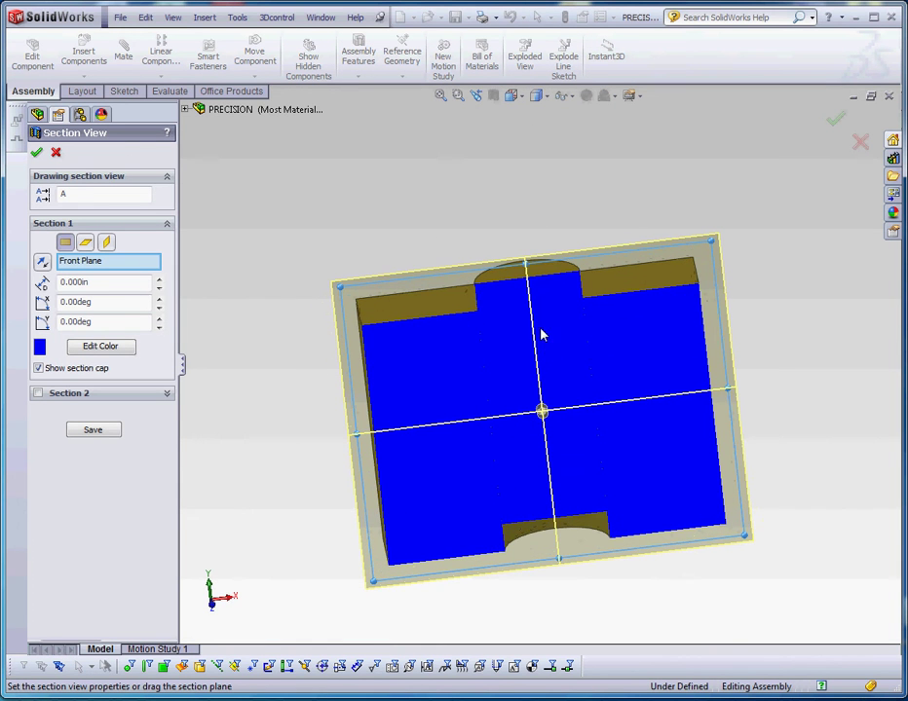
click(55, 152)
scroll(511, 308, down, 10)
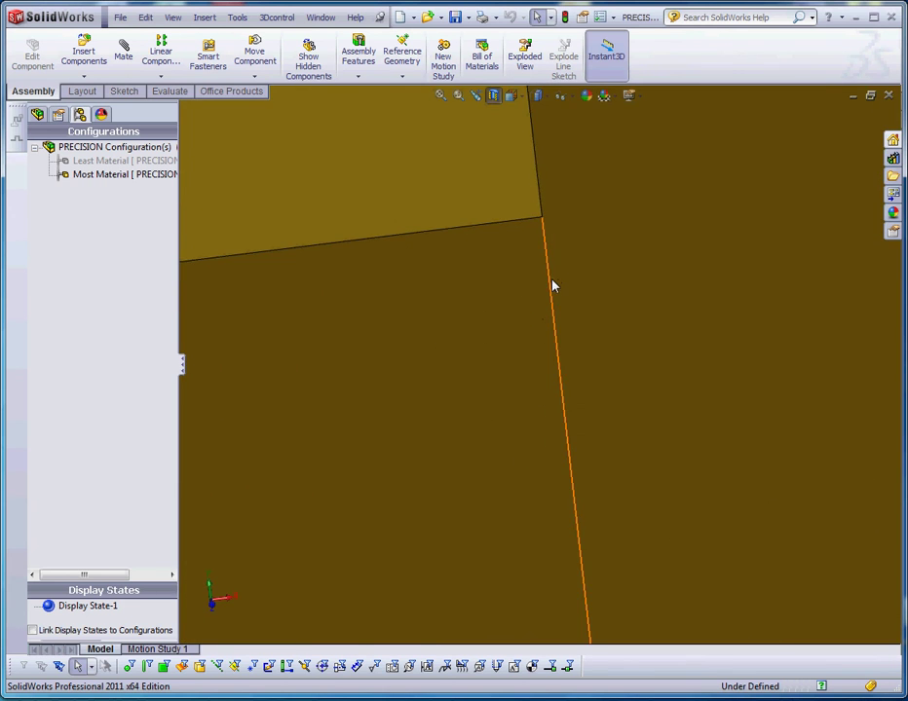
scroll(586, 340, up, 10)
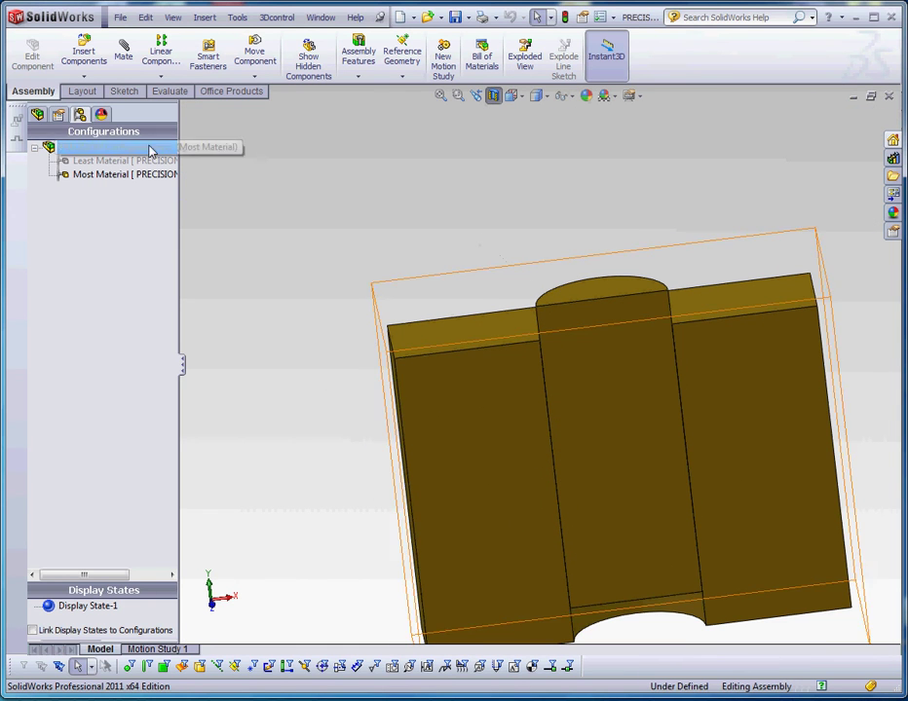
- Reactivate the Least Material configuration and zoom to fit the uncut assembly
double_click(109, 166)
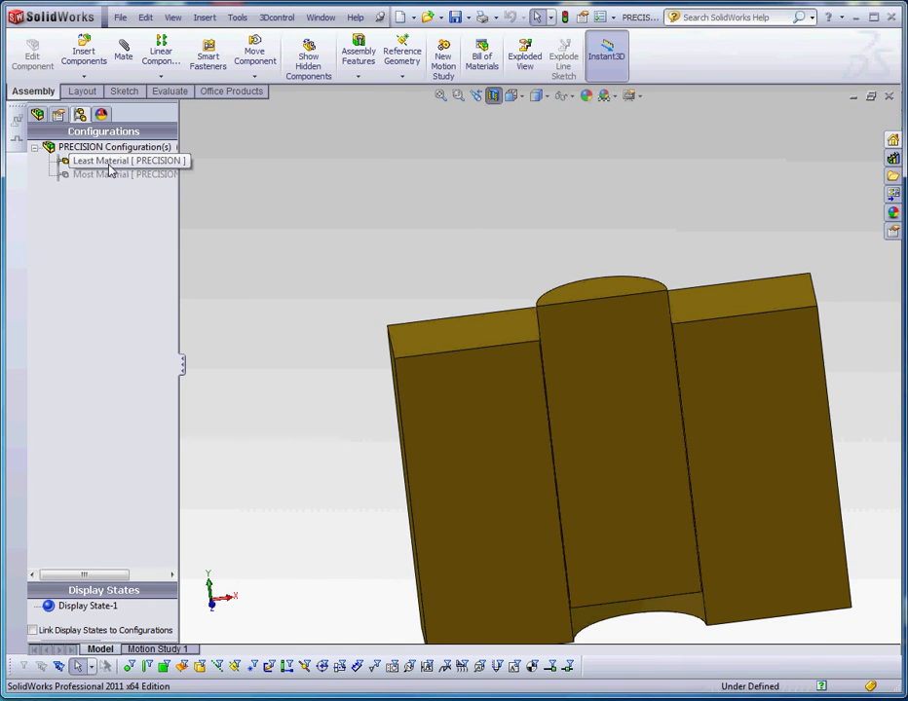
scroll(552, 357, down, 3)
scroll(517, 341, down, 3)
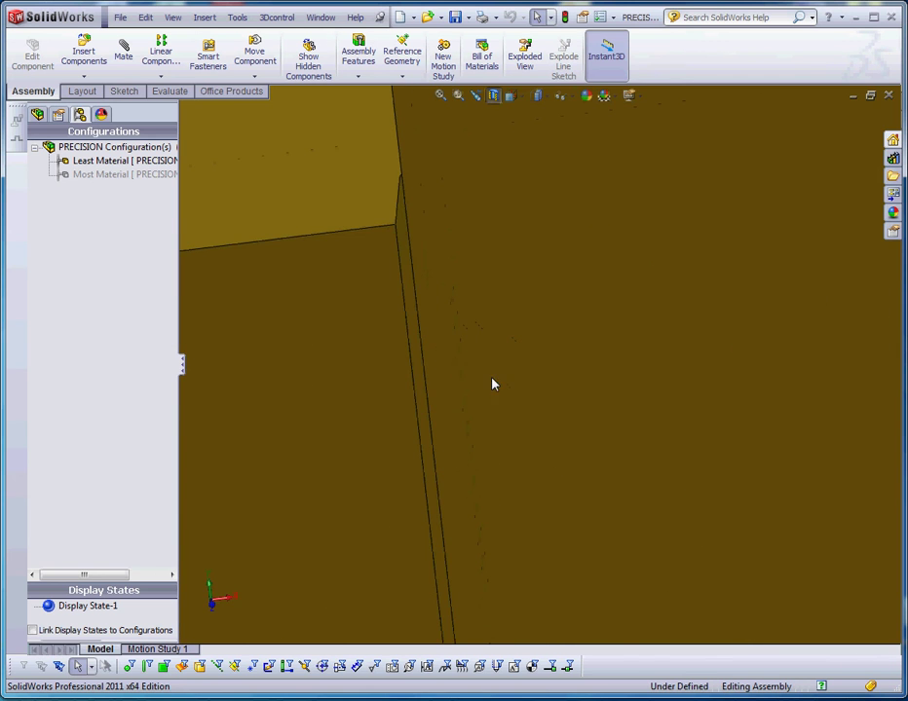
scroll(458, 334, up, 2)
scroll(574, 379, up, 5)
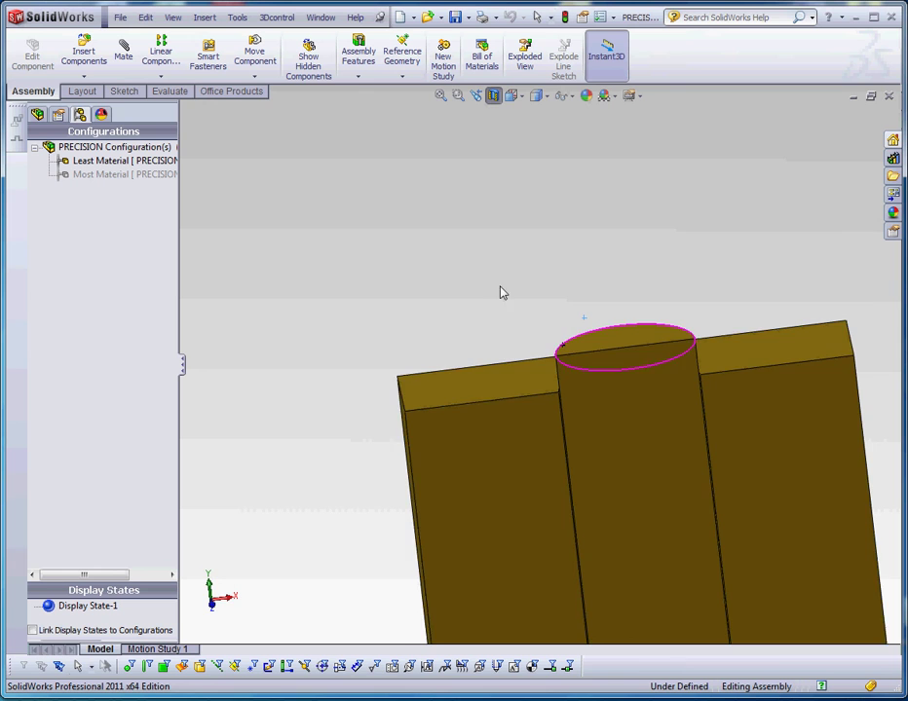
- Orbit and zoom the model, then select the pin's top face to show 1.500 and ⌀.620/.615
middle_drag(502, 292, 503, 329)
scroll(512, 302, up, 2)
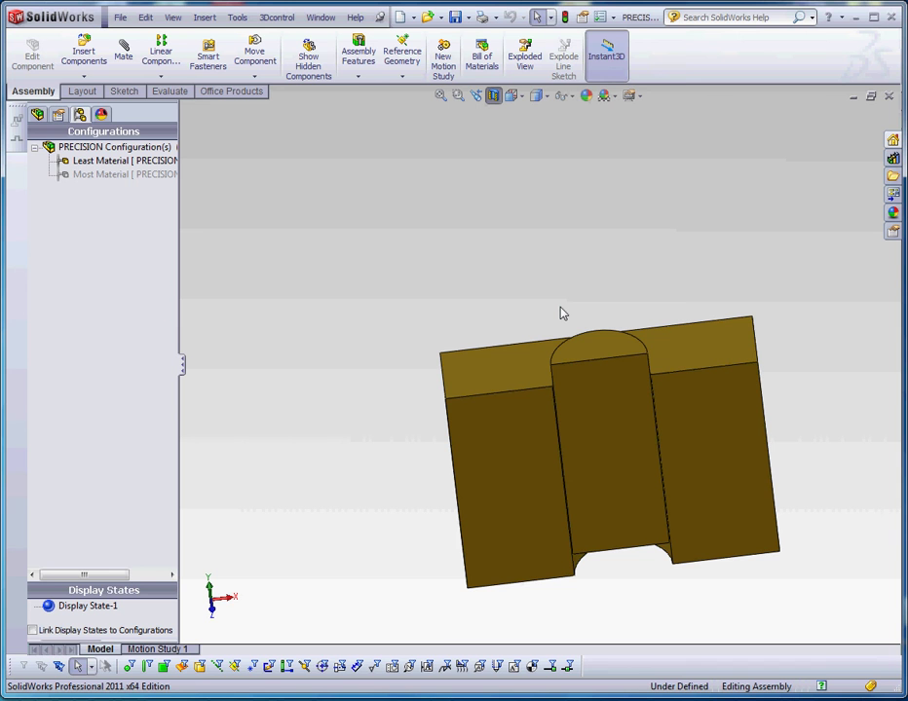
middle_drag(604, 276, 597, 294)
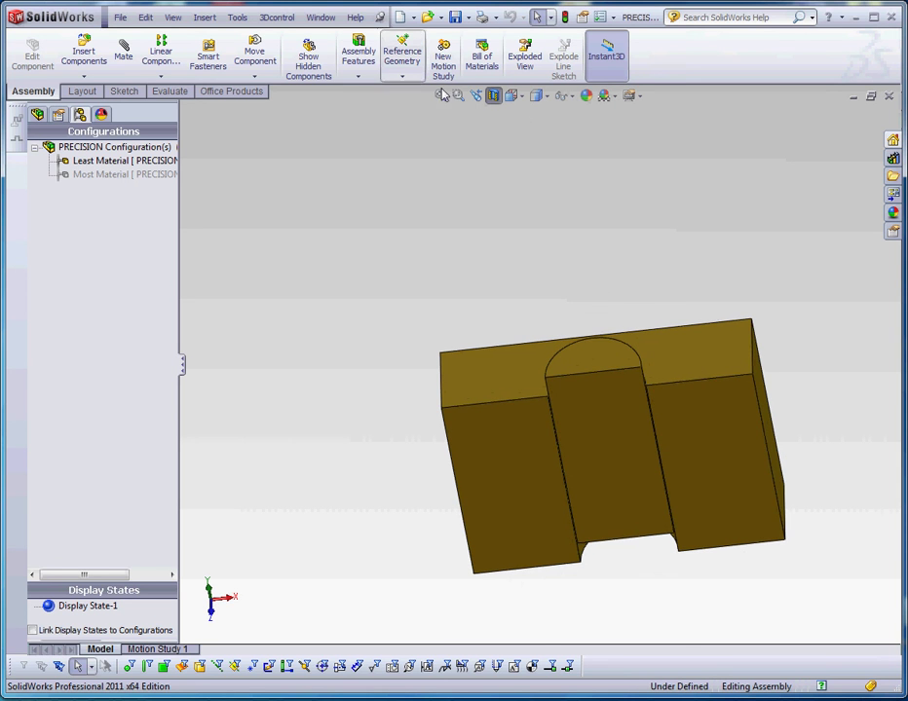
scroll(625, 409, down, 3)
scroll(596, 531, up, 3)
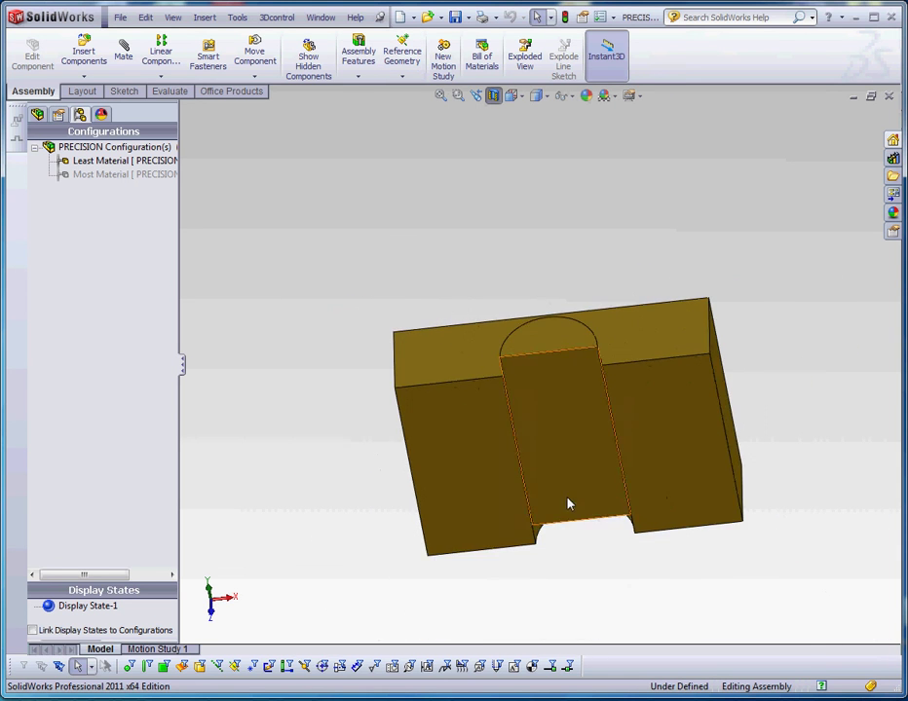
scroll(570, 503, down, 3)
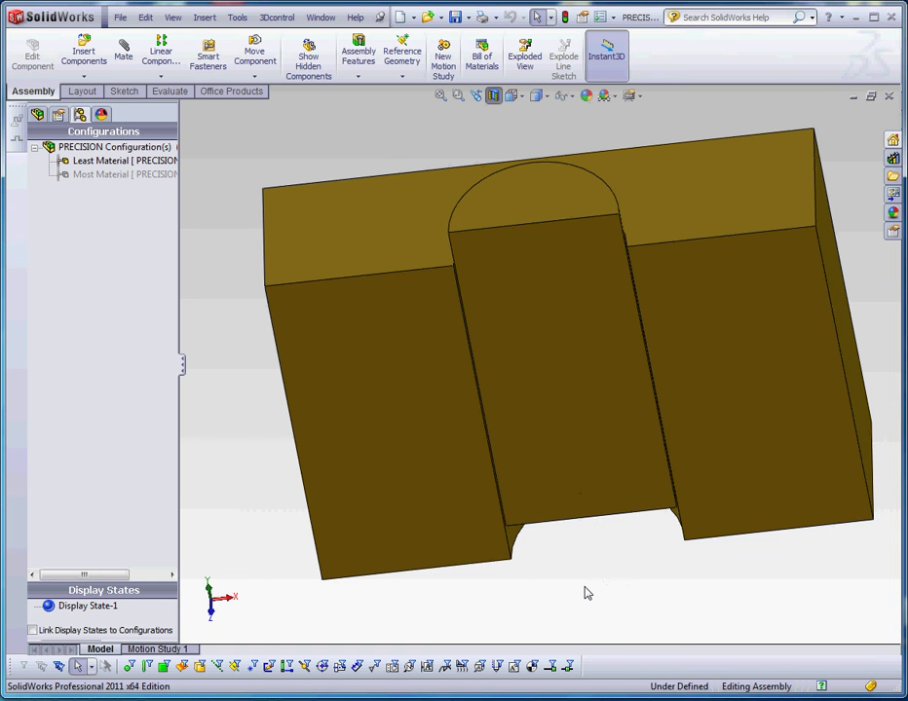
scroll(586, 592, up, 3)
click(526, 279)
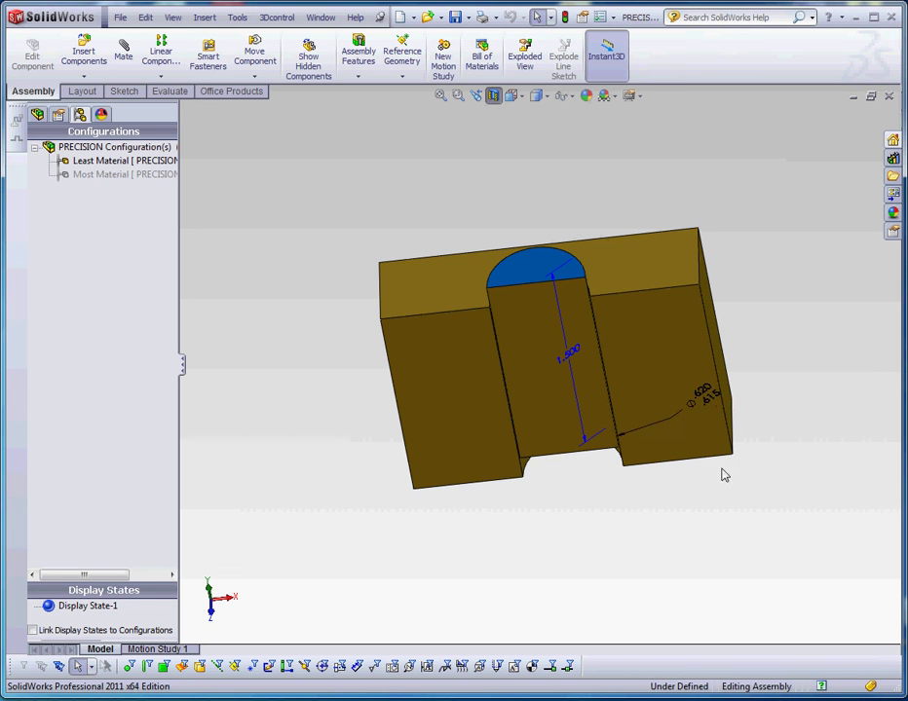
- Switch to Most Material and select the pin's top face, showing its .625/.620 diameter limits
double_click(129, 175)
click(512, 265)
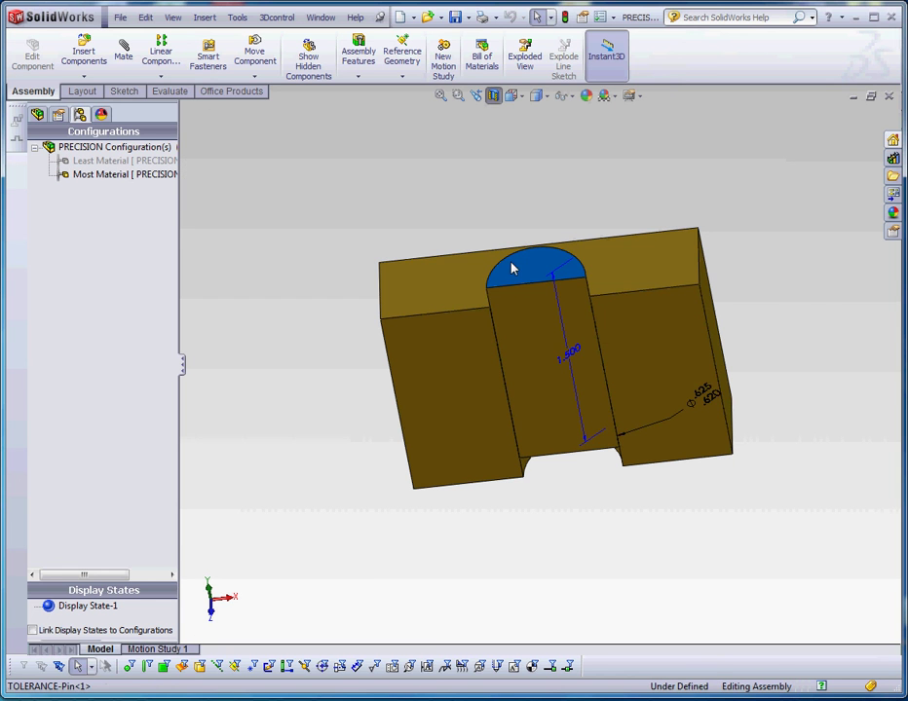
scroll(760, 409, down, 3)
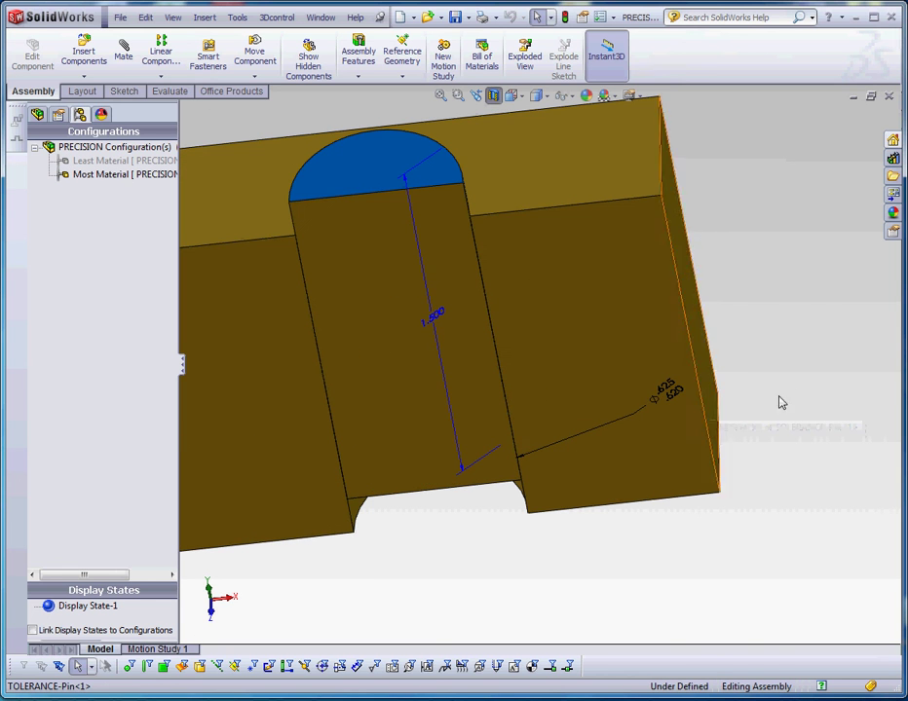